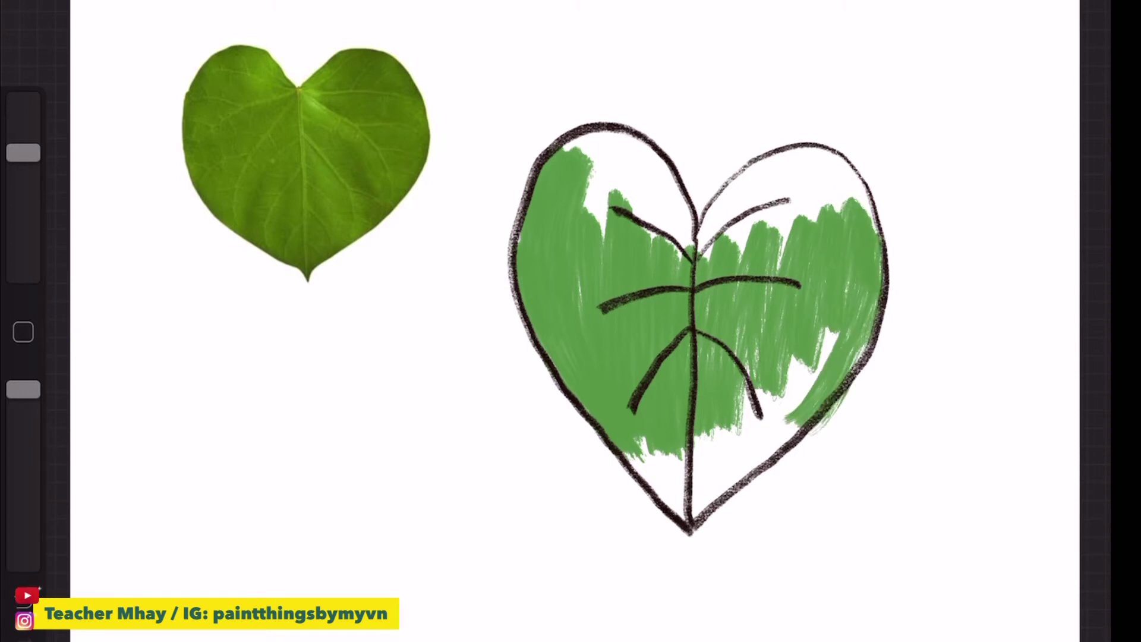
- Paint the heart leaf's lower part and lower-right area green
{"action": "left_click_drag", "start_coordinate": [620, 451], "coordinate": [687, 522]}
{"action": "left_click_drag", "start_coordinate": [749, 357], "coordinate": [704, 513]}
{"action": "left_click_drag", "start_coordinate": [798, 343], "coordinate": [714, 499]}
{"action": "left_click_drag", "start_coordinate": [834, 339], "coordinate": [731, 509]}
{"action": "left_click_drag", "start_coordinate": [843, 365], "coordinate": [740, 499]}
{"action": "left_click_drag", "start_coordinate": [870, 303], "coordinate": [830, 411]}
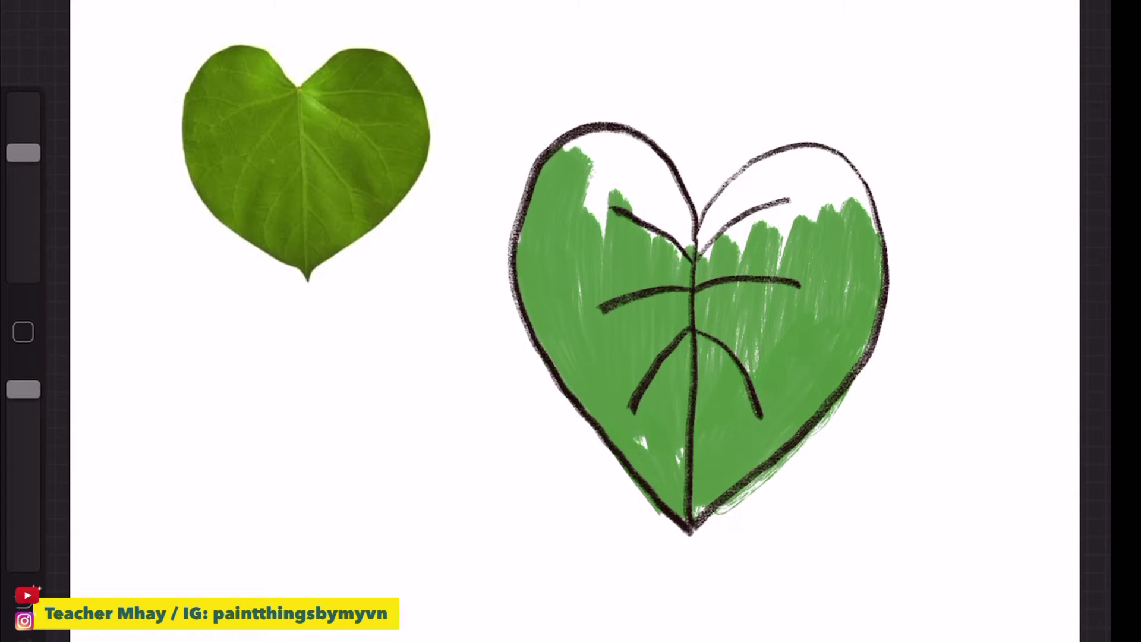
- Cover the top and remaining white patches of the left lobe in green
{"action": "mouse_move", "coordinate": [544, 159]}
{"action": "left_mouse_down"}
{"action": "mouse_move", "coordinate": [664, 142]}
{"action": "mouse_move", "coordinate": [683, 264]}
{"action": "left_mouse_up"}
{"action": "left_click_drag", "start_coordinate": [656, 148], "coordinate": [705, 272]}
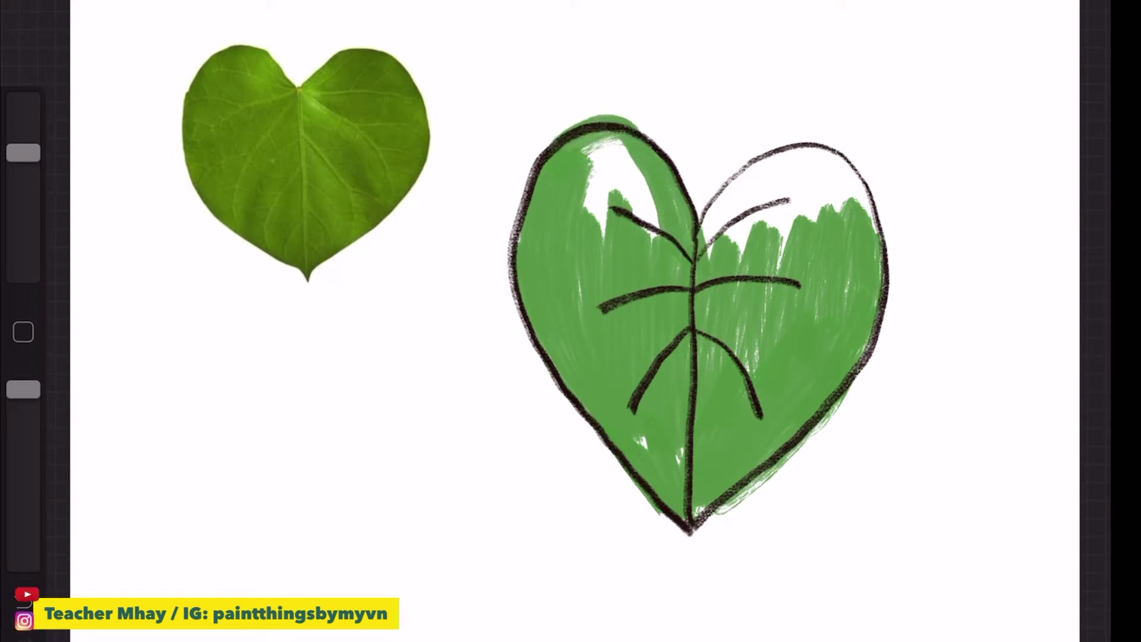
{"action": "mouse_move", "coordinate": [578, 163]}
{"action": "left_mouse_down"}
{"action": "mouse_move", "coordinate": [629, 143]}
{"action": "mouse_move", "coordinate": [615, 250]}
{"action": "left_mouse_up"}
{"action": "left_click_drag", "start_coordinate": [624, 152], "coordinate": [647, 242]}
{"action": "left_click_drag", "start_coordinate": [652, 178], "coordinate": [661, 236]}
- Fill the right lobe green, including its last white spots
{"action": "left_click_drag", "start_coordinate": [790, 161], "coordinate": [714, 250]}
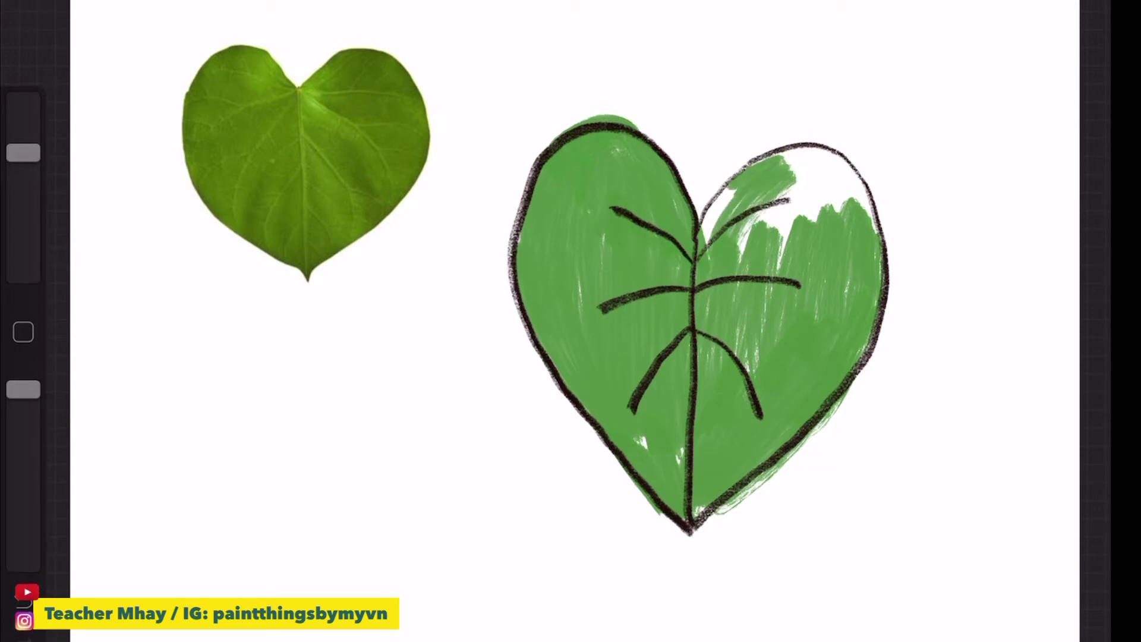
{"action": "mouse_move", "coordinate": [754, 165]}
{"action": "left_mouse_down"}
{"action": "mouse_move", "coordinate": [705, 245]}
{"action": "mouse_move", "coordinate": [839, 147]}
{"action": "mouse_move", "coordinate": [865, 219]}
{"action": "left_mouse_up"}
{"action": "left_click_drag", "start_coordinate": [838, 156], "coordinate": [879, 227]}
{"action": "left_click_drag", "start_coordinate": [830, 152], "coordinate": [740, 241]}
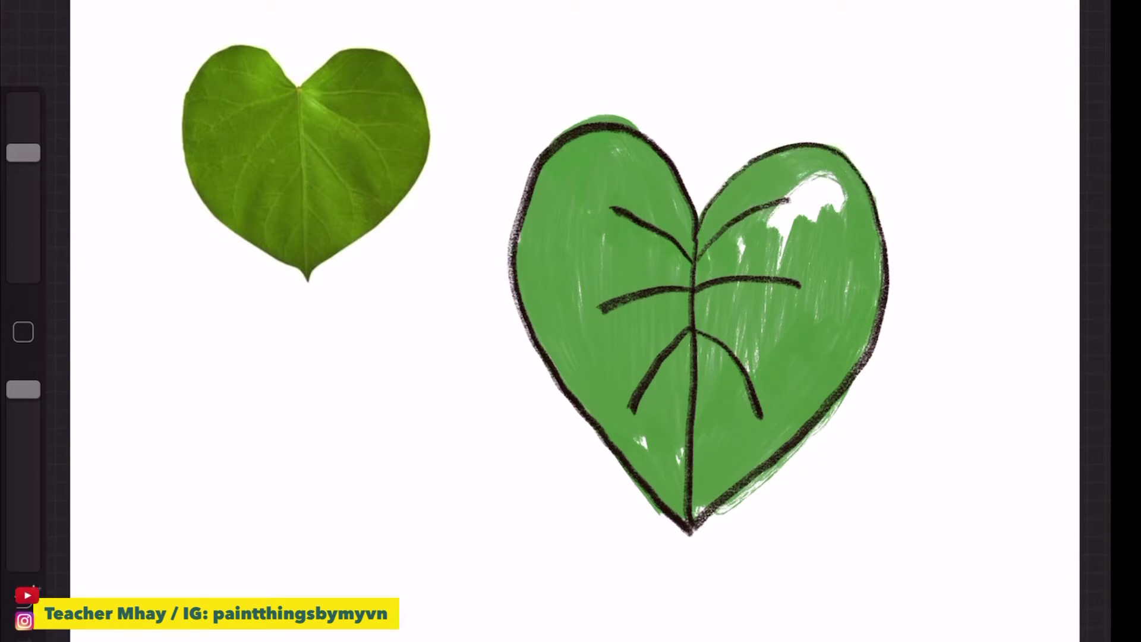
{"action": "mouse_move", "coordinate": [821, 179]}
{"action": "left_mouse_down"}
{"action": "mouse_move", "coordinate": [767, 268]}
{"action": "mouse_move", "coordinate": [838, 218]}
{"action": "mouse_move", "coordinate": [847, 228]}
{"action": "left_mouse_up"}
{"action": "left_click_drag", "start_coordinate": [767, 294], "coordinate": [741, 371]}
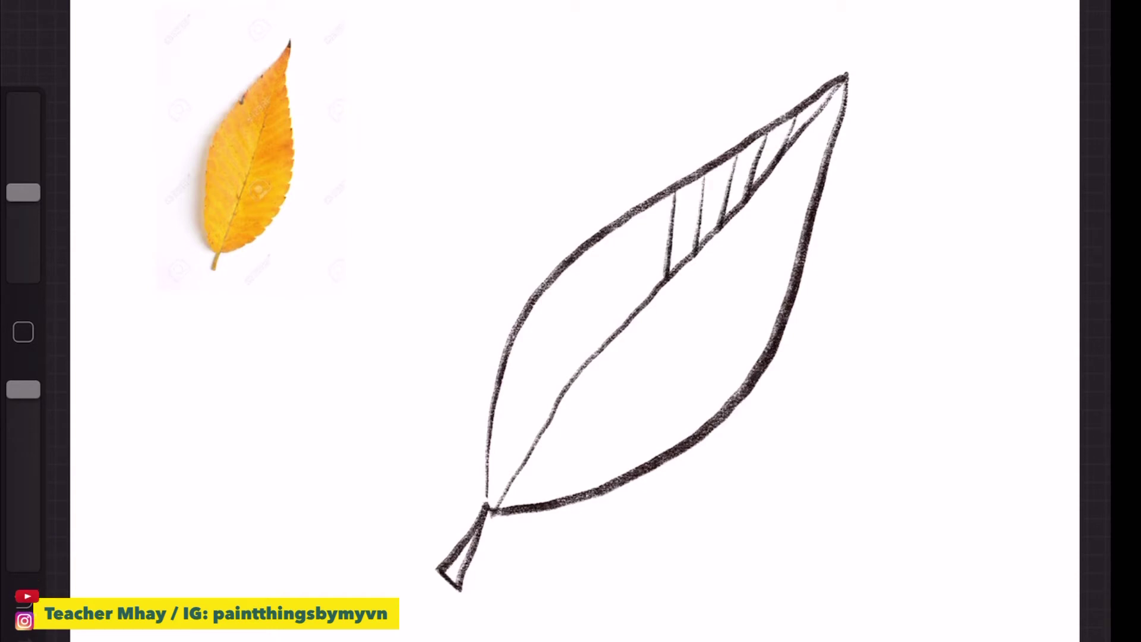
- Draw slanted side veins along the pointed leaf's upper half and tip
{"action": "mouse_move", "coordinate": [636, 214]}
{"action": "left_mouse_down"}
{"action": "mouse_move", "coordinate": [636, 310]}
{"action": "mouse_move", "coordinate": [609, 346]}
{"action": "left_mouse_up"}
{"action": "left_click_drag", "start_coordinate": [576, 258], "coordinate": [582, 353]}
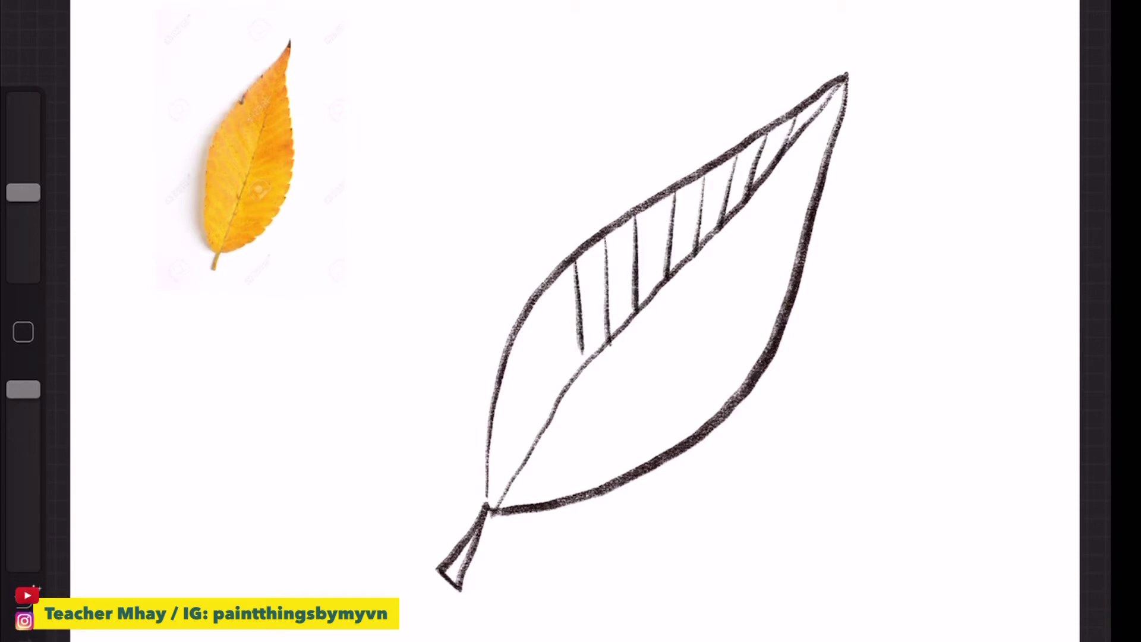
{"action": "left_click_drag", "start_coordinate": [545, 289], "coordinate": [569, 398]}
{"action": "left_click_drag", "start_coordinate": [525, 323], "coordinate": [551, 423]}
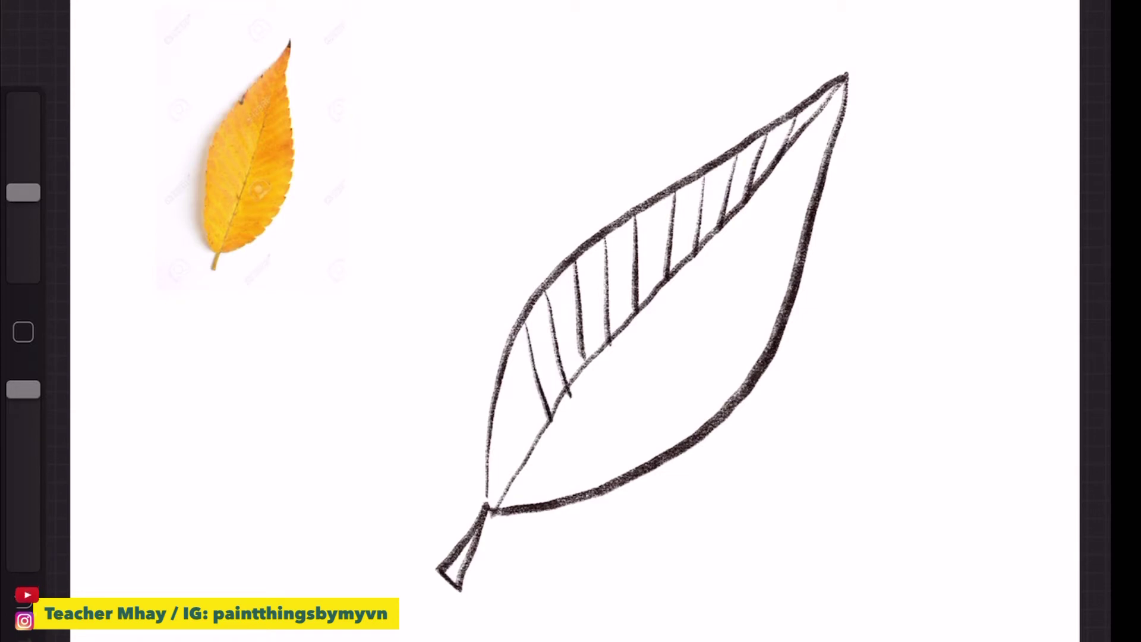
{"action": "mouse_move", "coordinate": [505, 377]}
{"action": "left_mouse_down"}
{"action": "mouse_move", "coordinate": [528, 455]}
{"action": "mouse_move", "coordinate": [510, 480]}
{"action": "left_mouse_up"}
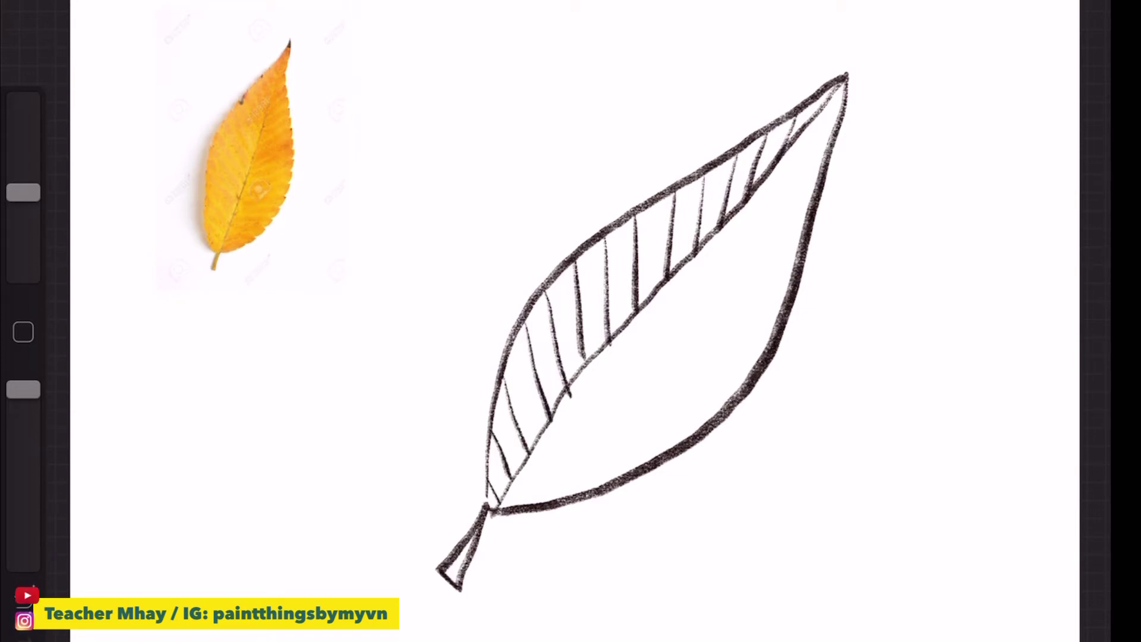
{"action": "mouse_move", "coordinate": [840, 129]}
{"action": "left_mouse_down"}
{"action": "mouse_move", "coordinate": [785, 155]}
{"action": "mouse_move", "coordinate": [769, 190]}
{"action": "mouse_move", "coordinate": [716, 237]}
{"action": "left_mouse_up"}
{"action": "mouse_move", "coordinate": [800, 243]}
{"action": "left_mouse_down"}
{"action": "mouse_move", "coordinate": [691, 260]}
{"action": "mouse_move", "coordinate": [796, 267]}
{"action": "left_mouse_up"}
- Draw a row of side veins down the leaf's lower side to the base
{"action": "left_click_drag", "start_coordinate": [633, 318], "coordinate": [787, 299]}
{"action": "left_click_drag", "start_coordinate": [607, 339], "coordinate": [774, 329]}
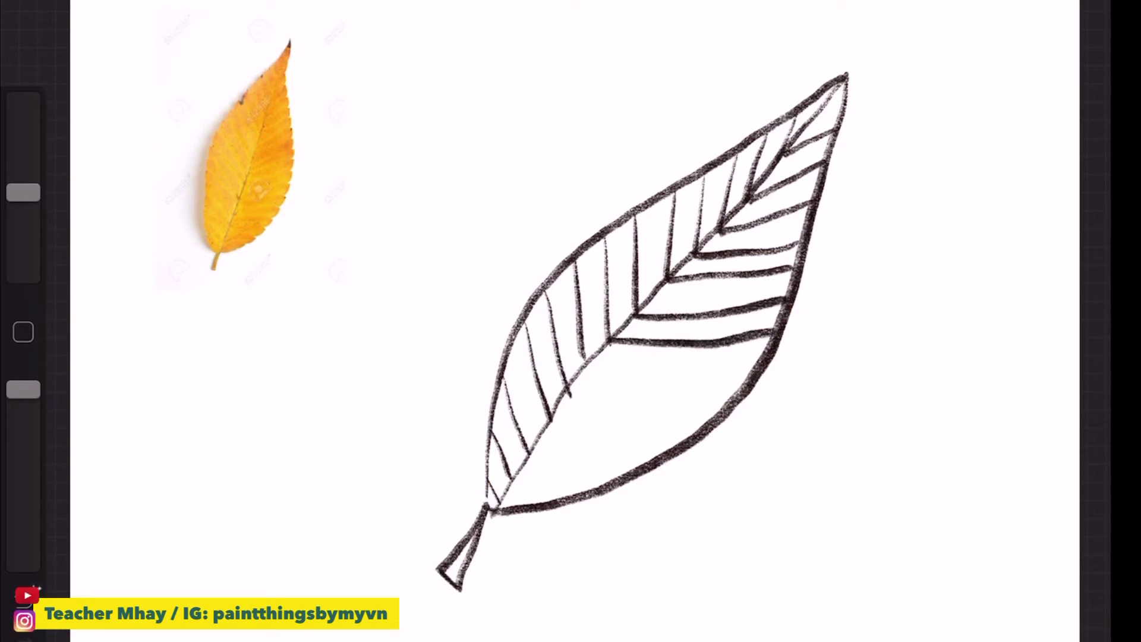
{"action": "left_click_drag", "start_coordinate": [585, 363], "coordinate": [758, 365]}
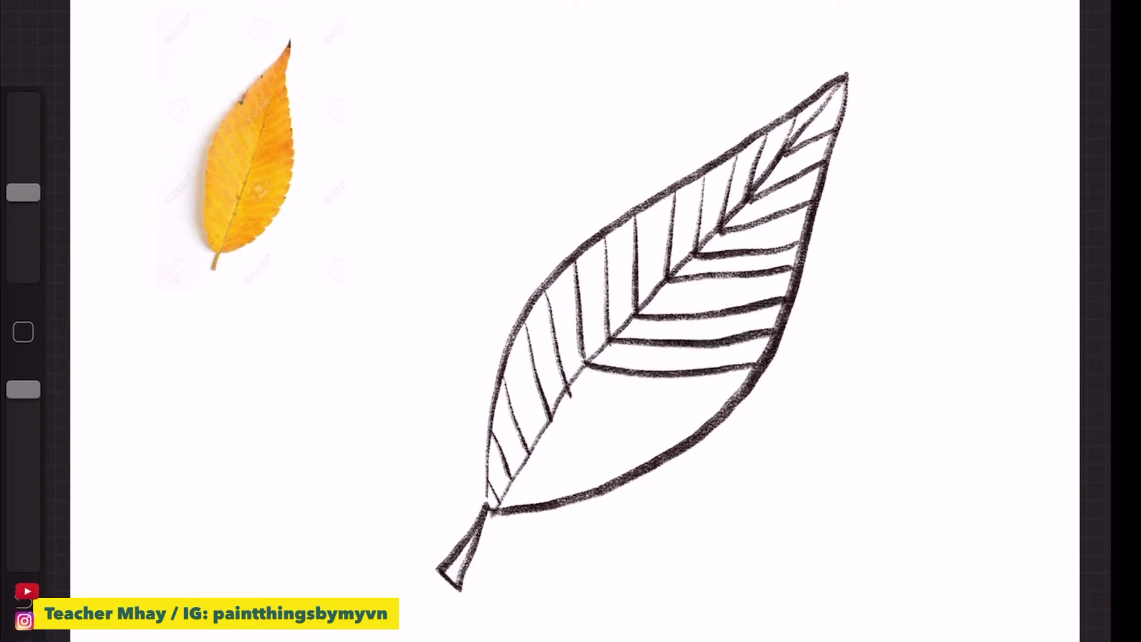
{"action": "left_click_drag", "start_coordinate": [561, 399], "coordinate": [742, 397]}
{"action": "left_click_drag", "start_coordinate": [547, 427], "coordinate": [716, 426]}
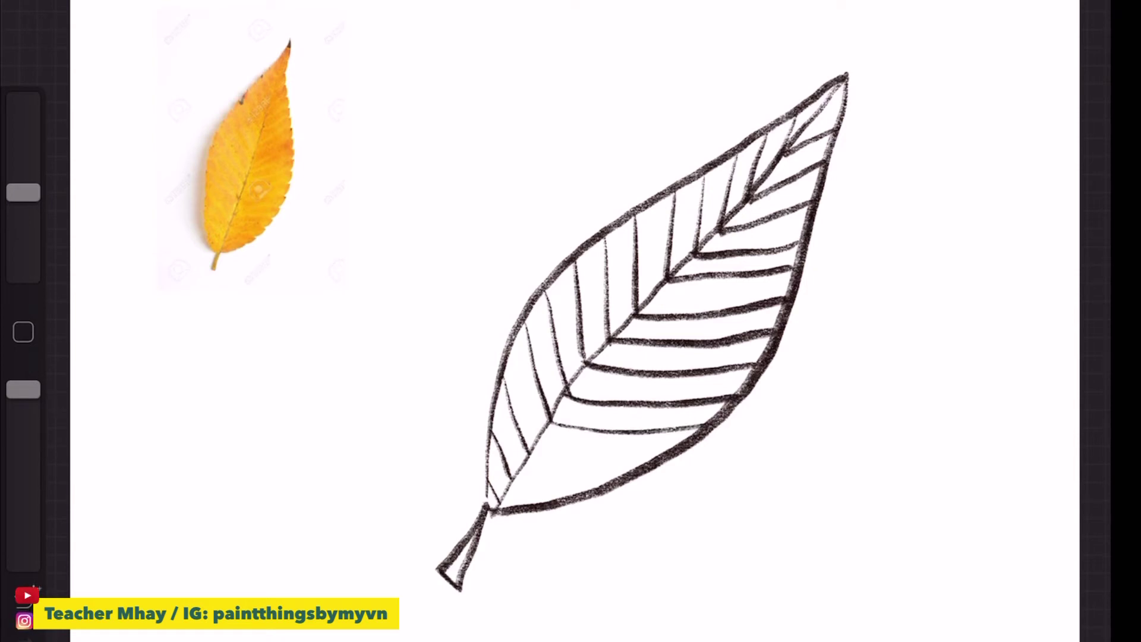
{"action": "left_click_drag", "start_coordinate": [526, 453], "coordinate": [652, 473]}
{"action": "left_click_drag", "start_coordinate": [512, 480], "coordinate": [580, 496]}
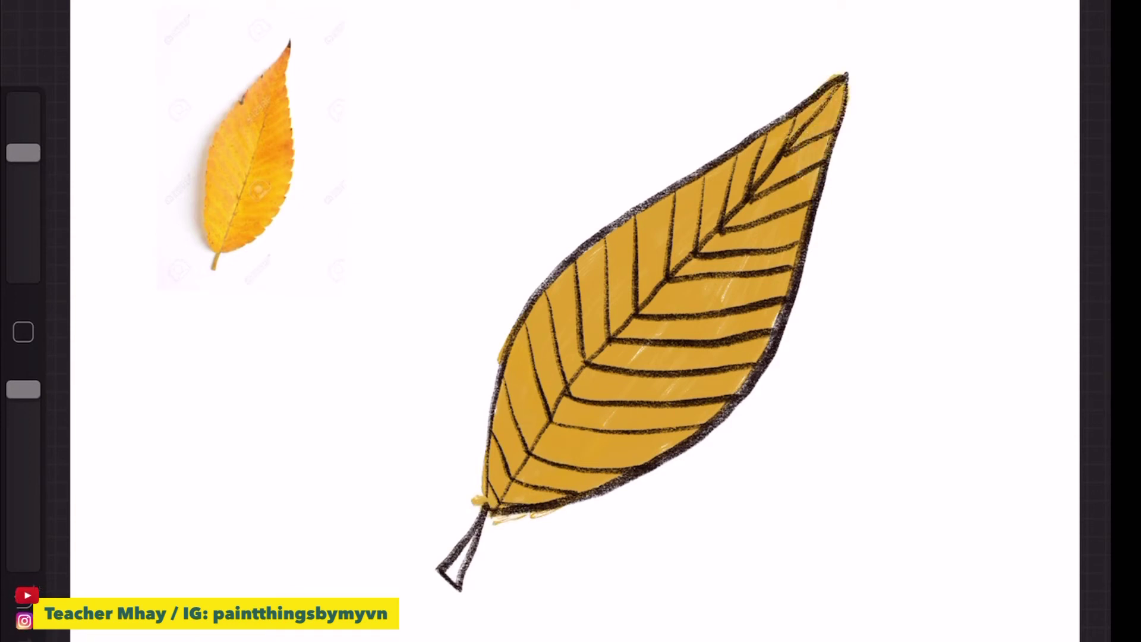
- Paint yellow over the white patches near the leaf's tip
{"action": "left_click_drag", "start_coordinate": [798, 285], "coordinate": [749, 388]}
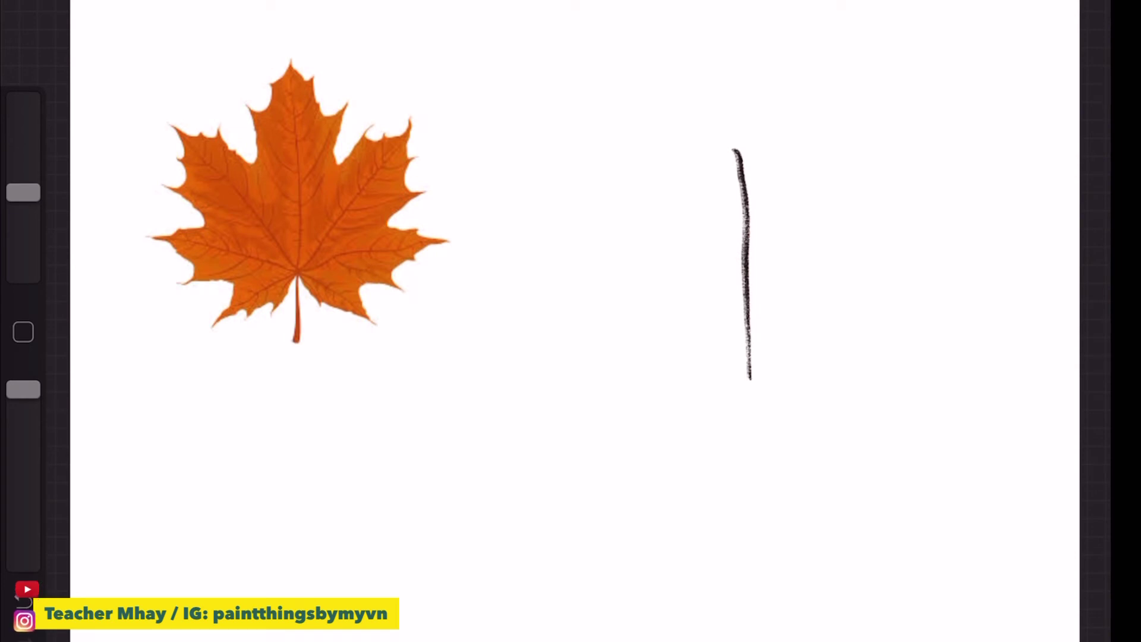
- Draw four main veins radiating from the maple leaf's base and a long stem
{"action": "left_click_drag", "start_coordinate": [751, 379], "coordinate": [615, 255]}
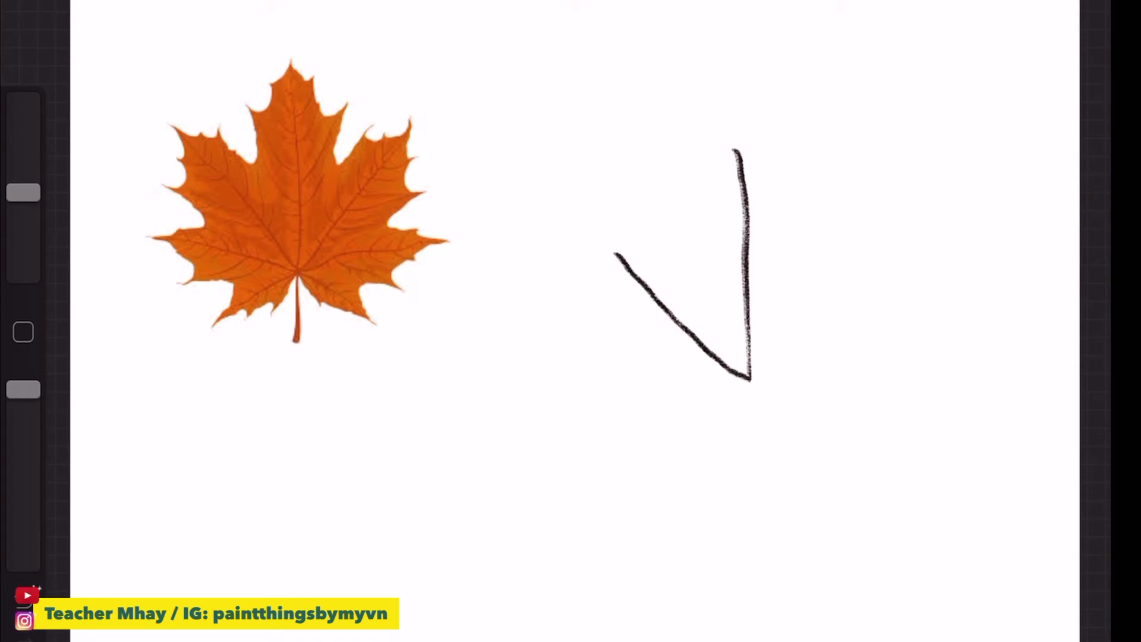
{"action": "left_click_drag", "start_coordinate": [750, 379], "coordinate": [872, 233]}
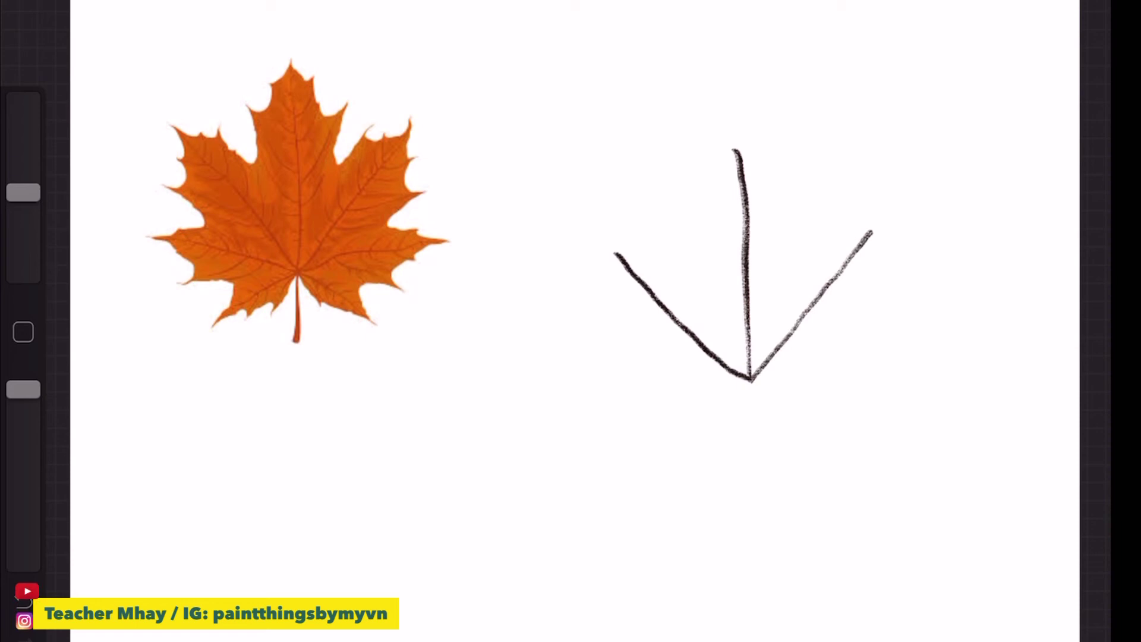
{"action": "left_click_drag", "start_coordinate": [750, 378], "coordinate": [678, 418]}
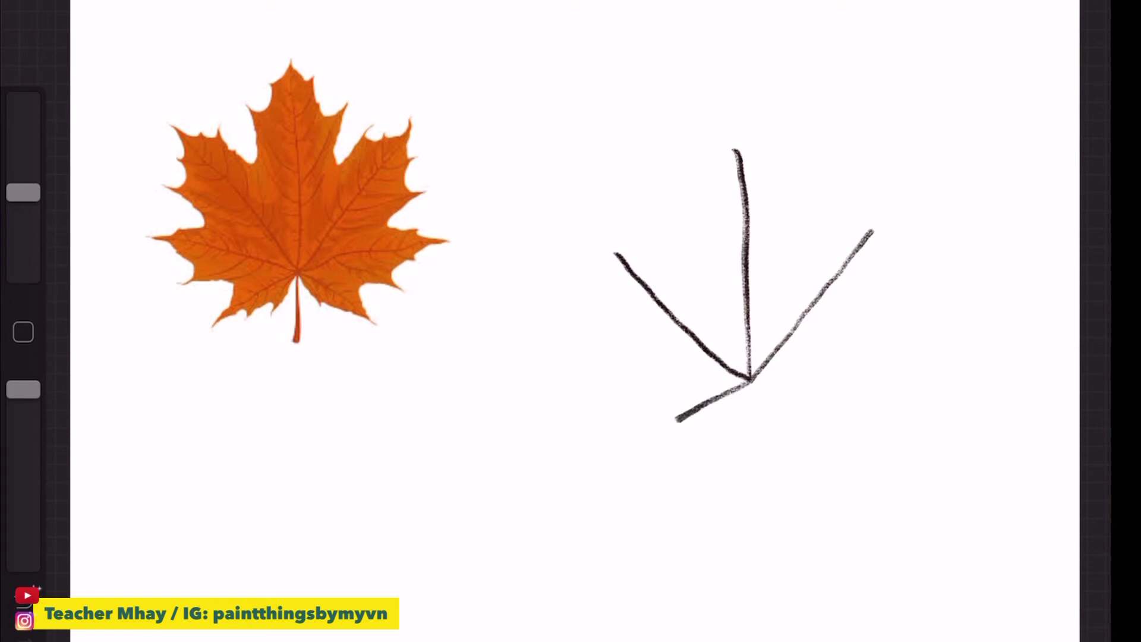
{"action": "left_click_drag", "start_coordinate": [751, 378], "coordinate": [854, 405]}
{"action": "left_click_drag", "start_coordinate": [750, 379], "coordinate": [761, 578]}
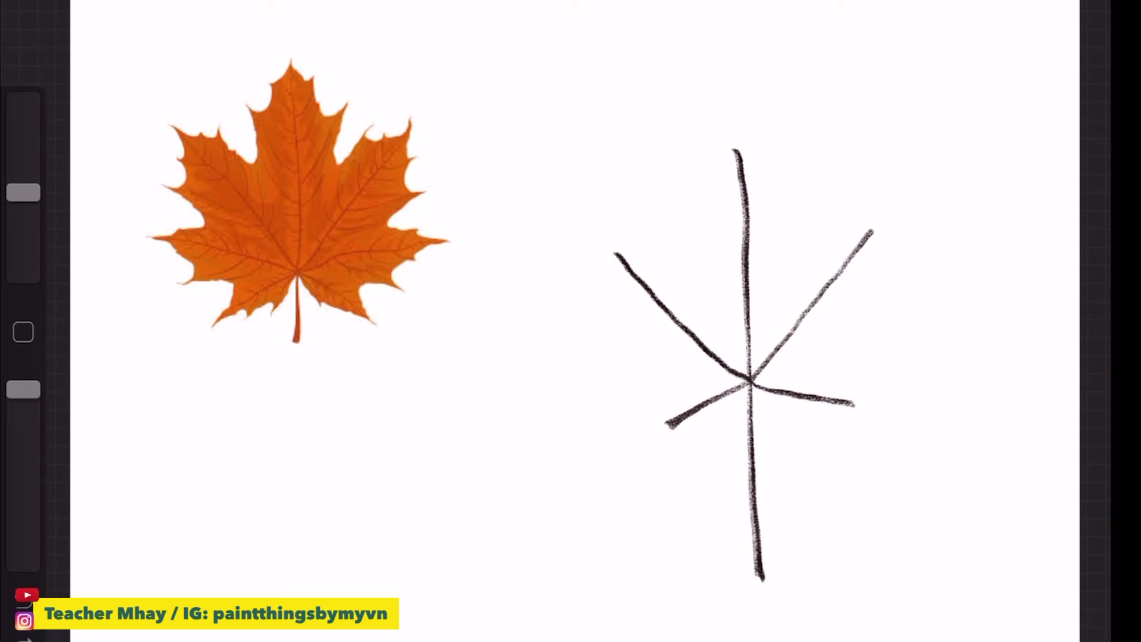
- Sketch curved notches left and right of the top vein and on both sides
{"action": "mouse_move", "coordinate": [635, 207]}
{"action": "left_mouse_down"}
{"action": "mouse_move", "coordinate": [669, 235]}
{"action": "mouse_move", "coordinate": [685, 177]}
{"action": "left_mouse_up"}
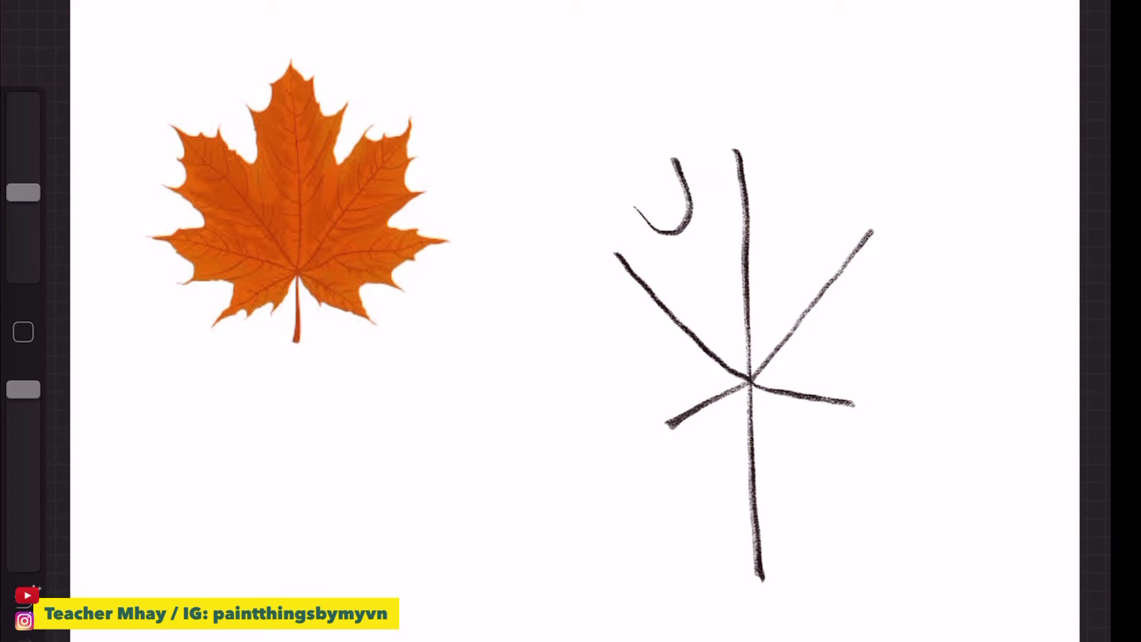
{"action": "mouse_move", "coordinate": [802, 173]}
{"action": "left_mouse_down"}
{"action": "mouse_move", "coordinate": [834, 204]}
{"action": "mouse_move", "coordinate": [858, 176]}
{"action": "left_mouse_up"}
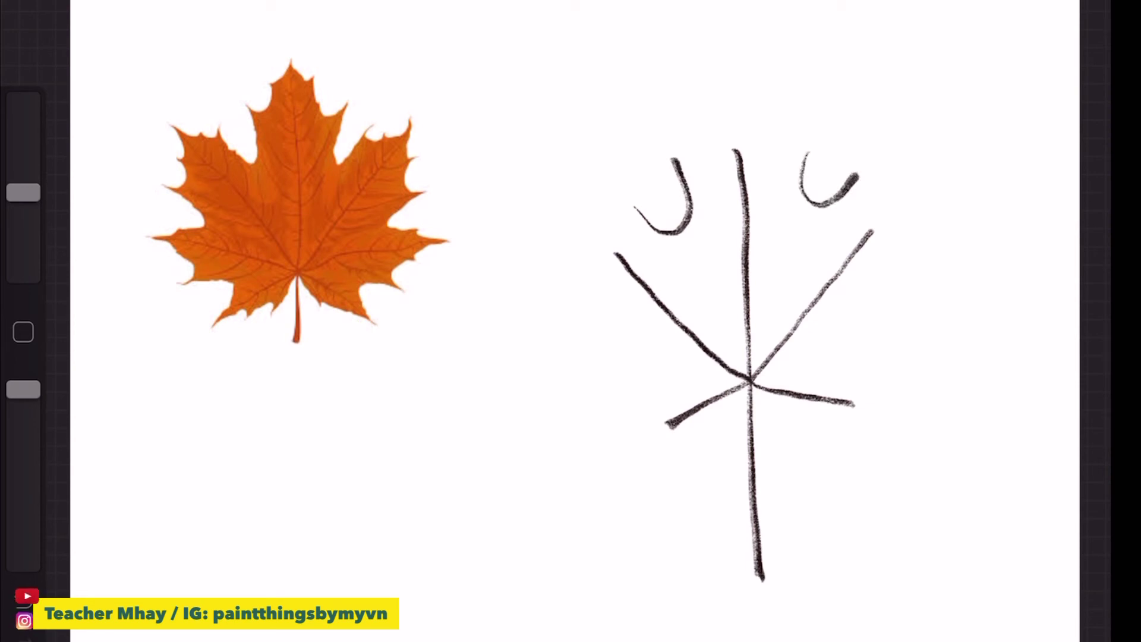
{"action": "mouse_move", "coordinate": [600, 354]}
{"action": "left_mouse_down"}
{"action": "mouse_move", "coordinate": [641, 366]}
{"action": "mouse_move", "coordinate": [604, 401]}
{"action": "left_mouse_up"}
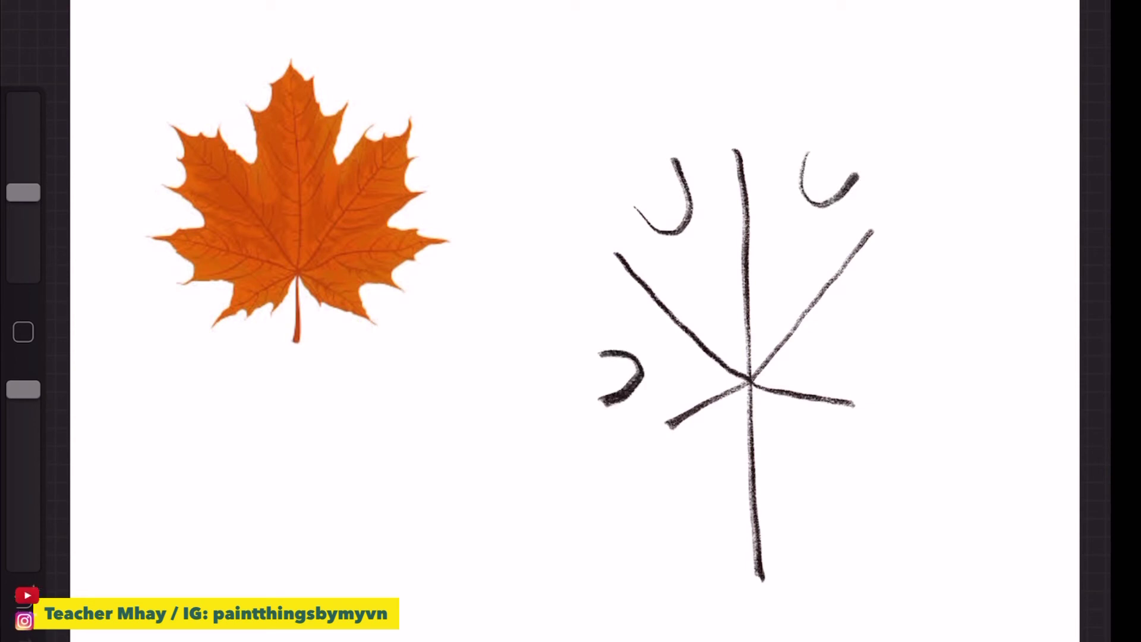
{"action": "mouse_move", "coordinate": [879, 315]}
{"action": "left_mouse_down"}
{"action": "mouse_move", "coordinate": [858, 348]}
{"action": "mouse_move", "coordinate": [901, 357]}
{"action": "left_mouse_up"}
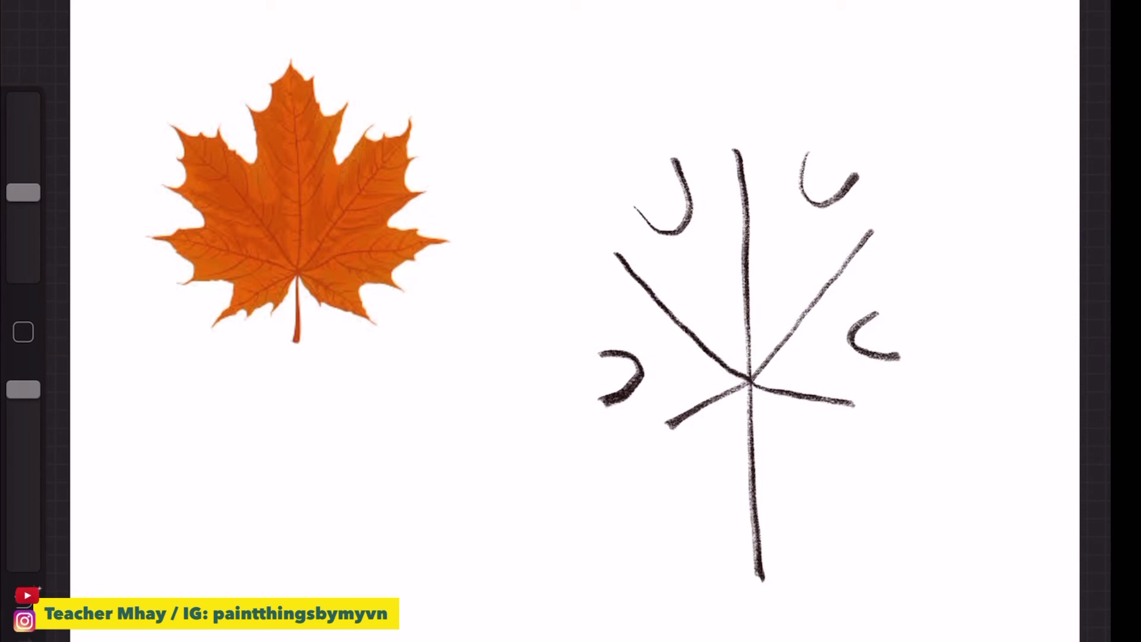
- Outline the left, top, right and lower lobes to close the maple leaf's outline
{"action": "mouse_move", "coordinate": [634, 207]}
{"action": "left_mouse_down"}
{"action": "mouse_move", "coordinate": [508, 223]}
{"action": "mouse_move", "coordinate": [600, 355]}
{"action": "left_mouse_up"}
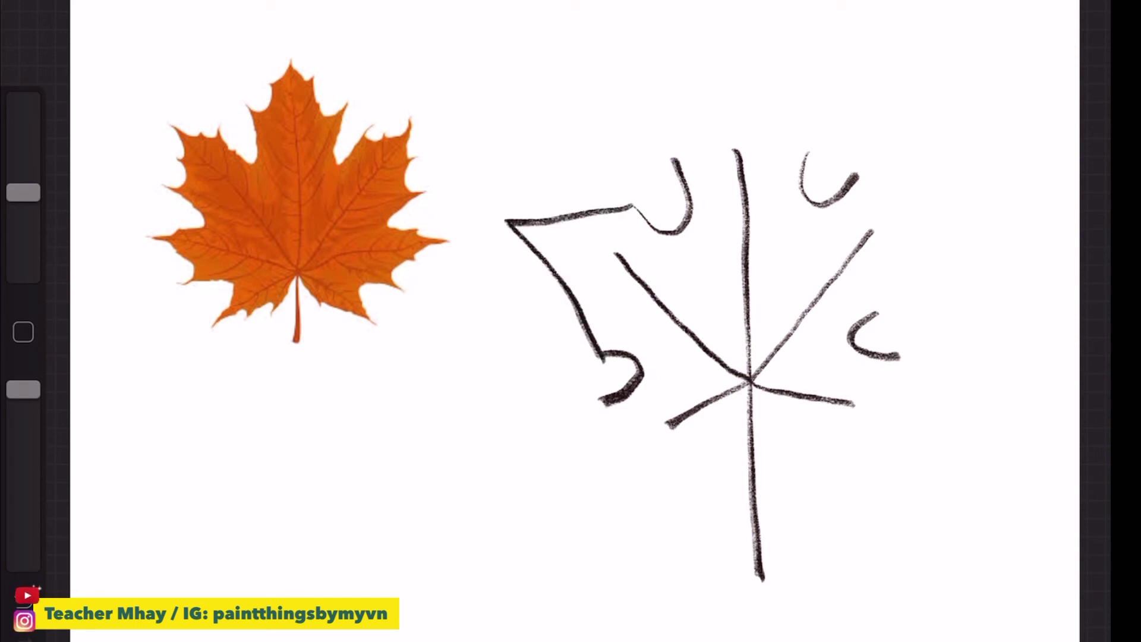
{"action": "mouse_move", "coordinate": [674, 158]}
{"action": "left_mouse_down"}
{"action": "mouse_move", "coordinate": [725, 79]}
{"action": "mouse_move", "coordinate": [740, 17]}
{"action": "mouse_move", "coordinate": [812, 159]}
{"action": "mouse_move", "coordinate": [945, 160]}
{"action": "mouse_move", "coordinate": [1021, 136]}
{"action": "mouse_move", "coordinate": [936, 283]}
{"action": "left_mouse_up"}
{"action": "left_click_drag", "start_coordinate": [872, 316], "coordinate": [938, 284]}
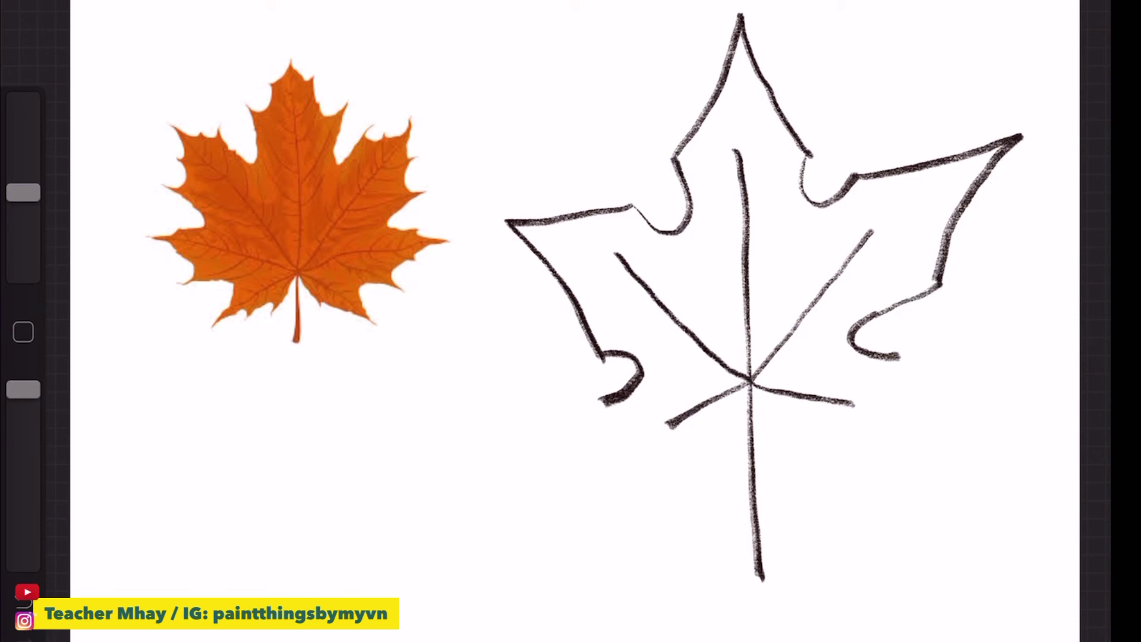
{"action": "mouse_move", "coordinate": [897, 356]}
{"action": "left_mouse_down"}
{"action": "mouse_move", "coordinate": [908, 437]}
{"action": "mouse_move", "coordinate": [846, 460]}
{"action": "mouse_move", "coordinate": [751, 380]}
{"action": "left_mouse_up"}
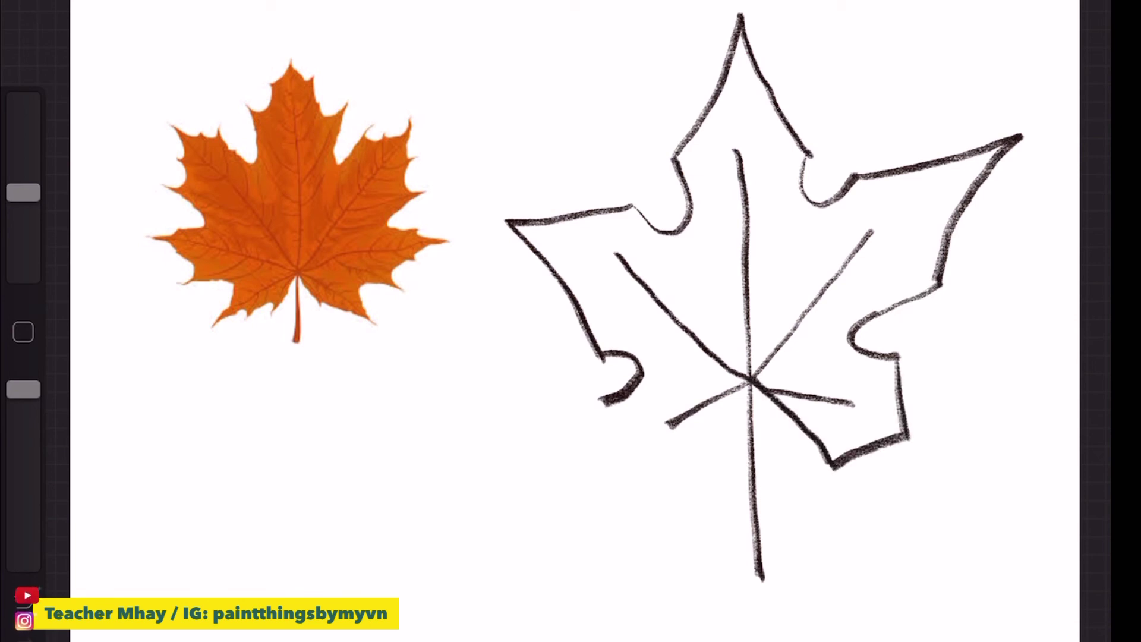
{"action": "mouse_move", "coordinate": [607, 401]}
{"action": "left_mouse_down"}
{"action": "mouse_move", "coordinate": [596, 513]}
{"action": "mouse_move", "coordinate": [701, 497]}
{"action": "mouse_move", "coordinate": [752, 381]}
{"action": "left_mouse_up"}
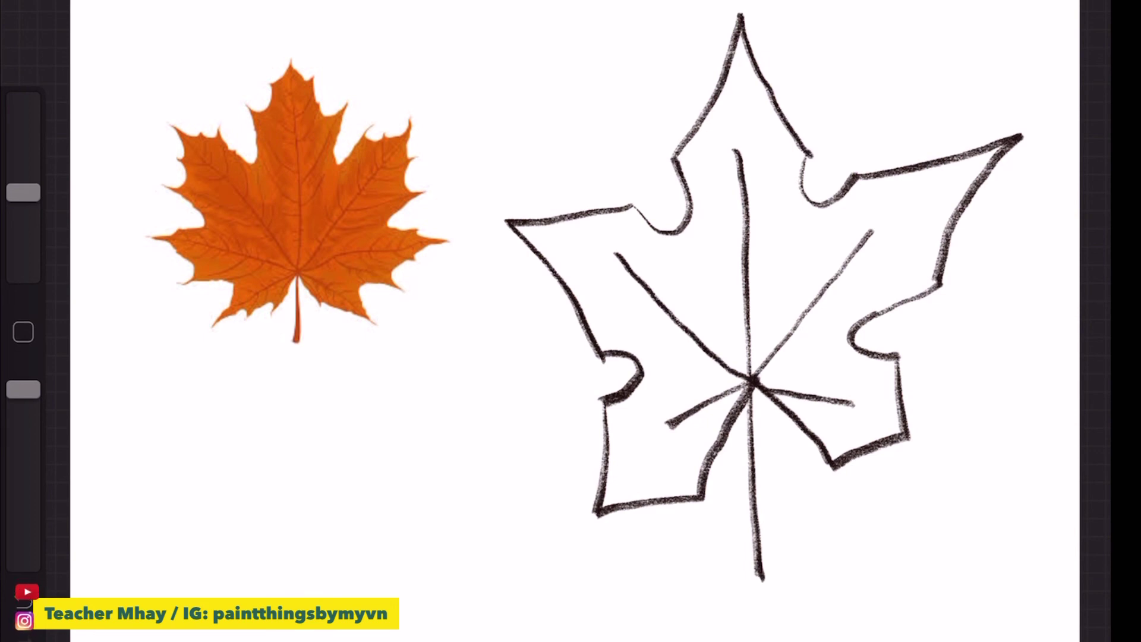
- Enlarge the brush and paint the maple leaf's top lobe orange
{"action": "left_click_drag", "start_coordinate": [24, 194], "coordinate": [23, 153]}
{"action": "mouse_move", "coordinate": [704, 192]}
{"action": "left_mouse_down"}
{"action": "mouse_move", "coordinate": [682, 156]}
{"action": "mouse_move", "coordinate": [738, 58]}
{"action": "left_mouse_up"}
{"action": "left_click_drag", "start_coordinate": [718, 134], "coordinate": [736, 36]}
{"action": "left_click_drag", "start_coordinate": [727, 90], "coordinate": [698, 298]}
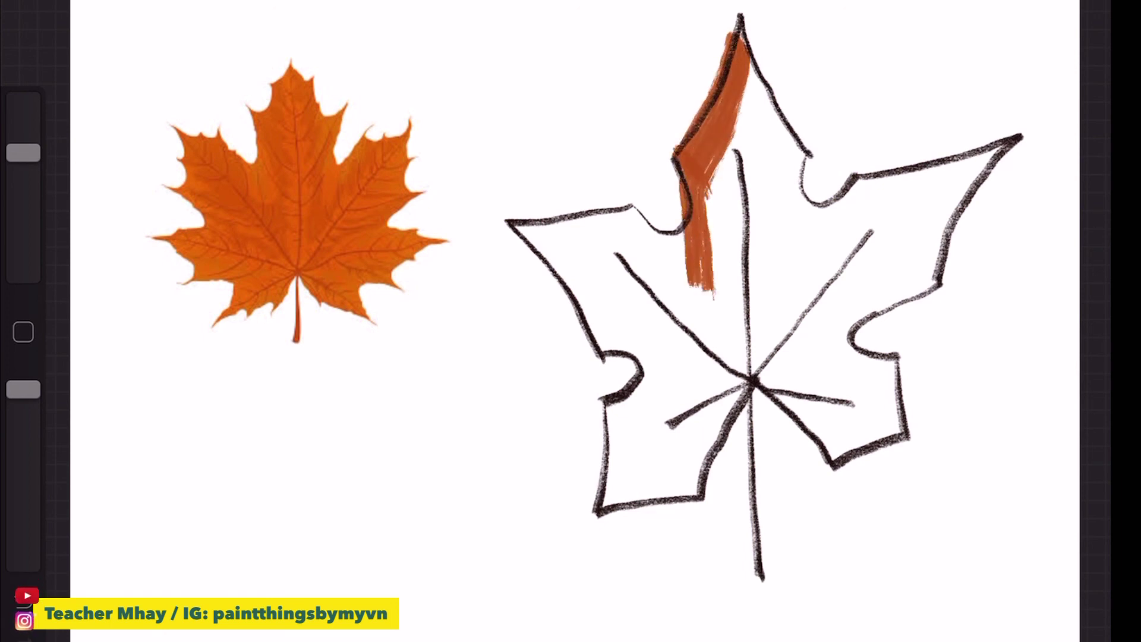
{"action": "left_click_drag", "start_coordinate": [723, 148], "coordinate": [704, 303]}
{"action": "mouse_move", "coordinate": [745, 98]}
{"action": "left_mouse_down"}
{"action": "mouse_move", "coordinate": [733, 294]}
{"action": "mouse_move", "coordinate": [768, 286]}
{"action": "left_mouse_up"}
{"action": "mouse_move", "coordinate": [745, 36]}
{"action": "left_mouse_down"}
{"action": "mouse_move", "coordinate": [780, 125]}
{"action": "mouse_move", "coordinate": [790, 276]}
{"action": "left_mouse_up"}
{"action": "mouse_move", "coordinate": [765, 98]}
{"action": "left_mouse_down"}
{"action": "mouse_move", "coordinate": [776, 232]}
{"action": "mouse_move", "coordinate": [787, 187]}
{"action": "left_mouse_up"}
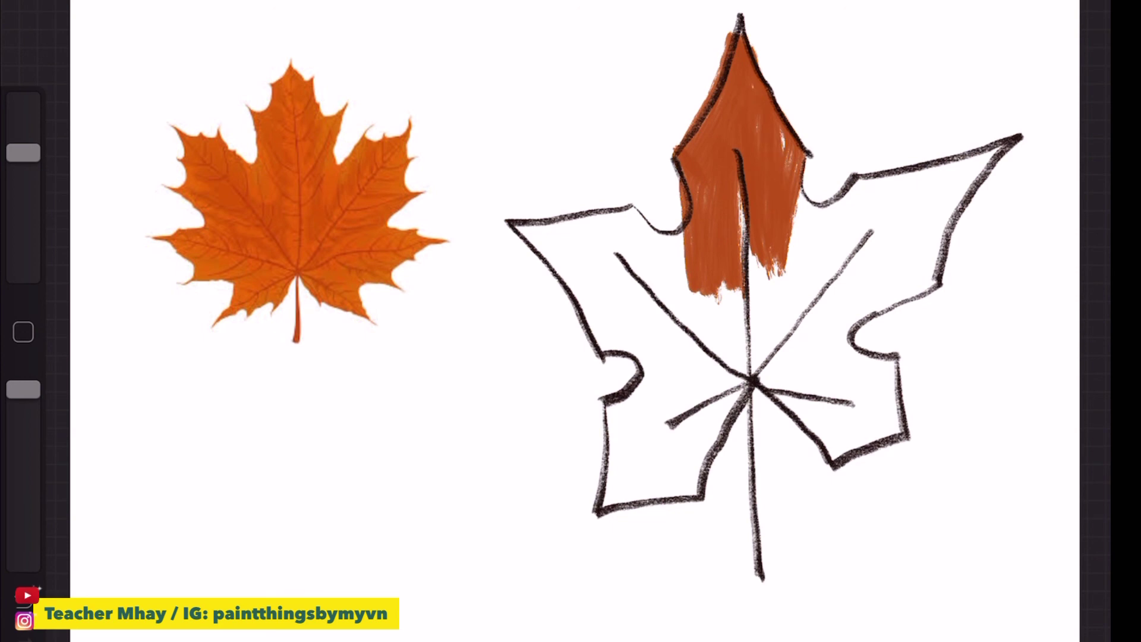
- Fill the left lobe, its notch and the lower-left lobe with orange
{"action": "mouse_move", "coordinate": [625, 215]}
{"action": "left_mouse_down"}
{"action": "mouse_move", "coordinate": [517, 223]}
{"action": "mouse_move", "coordinate": [588, 339]}
{"action": "mouse_move", "coordinate": [704, 312]}
{"action": "left_mouse_up"}
{"action": "mouse_move", "coordinate": [594, 205]}
{"action": "left_mouse_down"}
{"action": "mouse_move", "coordinate": [664, 254]}
{"action": "mouse_move", "coordinate": [691, 254]}
{"action": "left_mouse_up"}
{"action": "mouse_move", "coordinate": [638, 210]}
{"action": "left_mouse_down"}
{"action": "mouse_move", "coordinate": [539, 246]}
{"action": "mouse_move", "coordinate": [642, 268]}
{"action": "left_mouse_up"}
{"action": "left_click_drag", "start_coordinate": [563, 285], "coordinate": [651, 259]}
{"action": "left_click_drag", "start_coordinate": [589, 308], "coordinate": [687, 255]}
{"action": "mouse_move", "coordinate": [598, 330]}
{"action": "left_mouse_down"}
{"action": "mouse_move", "coordinate": [709, 267]}
{"action": "mouse_move", "coordinate": [731, 285]}
{"action": "left_mouse_up"}
{"action": "mouse_move", "coordinate": [643, 344]}
{"action": "left_mouse_down"}
{"action": "mouse_move", "coordinate": [651, 375]}
{"action": "mouse_move", "coordinate": [616, 428]}
{"action": "mouse_move", "coordinate": [602, 513]}
{"action": "mouse_move", "coordinate": [704, 494]}
{"action": "mouse_move", "coordinate": [753, 361]}
{"action": "left_mouse_up"}
{"action": "mouse_move", "coordinate": [646, 487]}
{"action": "left_mouse_down"}
{"action": "mouse_move", "coordinate": [713, 374]}
{"action": "mouse_move", "coordinate": [705, 384]}
{"action": "left_mouse_up"}
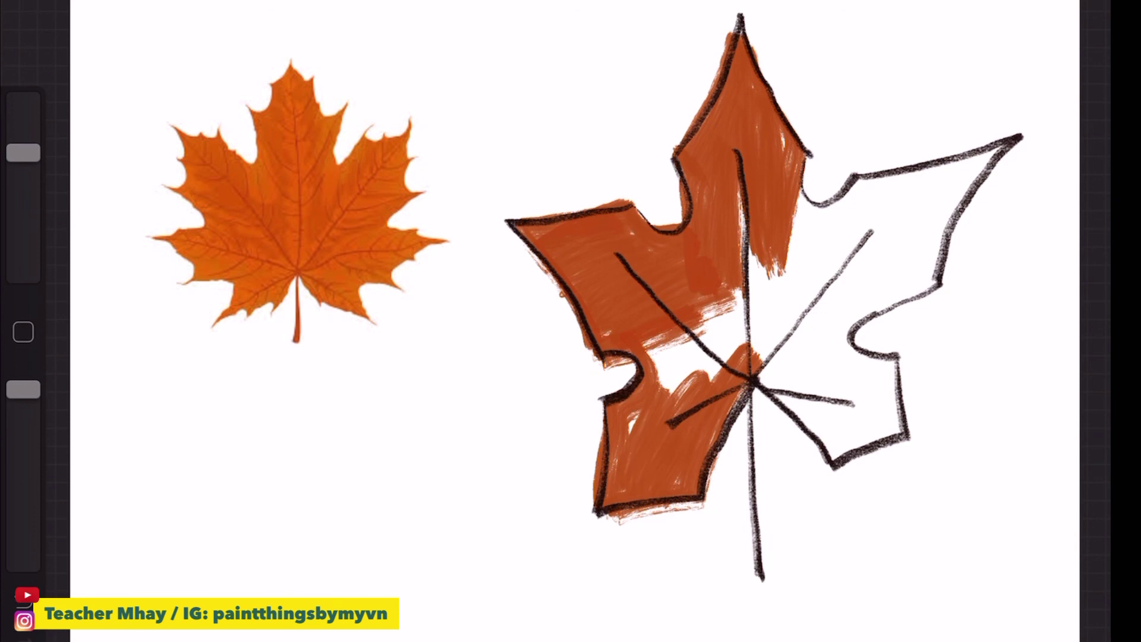
- Cover the white patches near the leaf centre and the upper lobe's right edge
{"action": "mouse_move", "coordinate": [629, 437]}
{"action": "left_mouse_down"}
{"action": "mouse_move", "coordinate": [664, 339]}
{"action": "mouse_move", "coordinate": [776, 250]}
{"action": "left_mouse_up"}
{"action": "left_click_drag", "start_coordinate": [669, 383], "coordinate": [781, 259]}
{"action": "left_click_drag", "start_coordinate": [674, 405], "coordinate": [789, 277]}
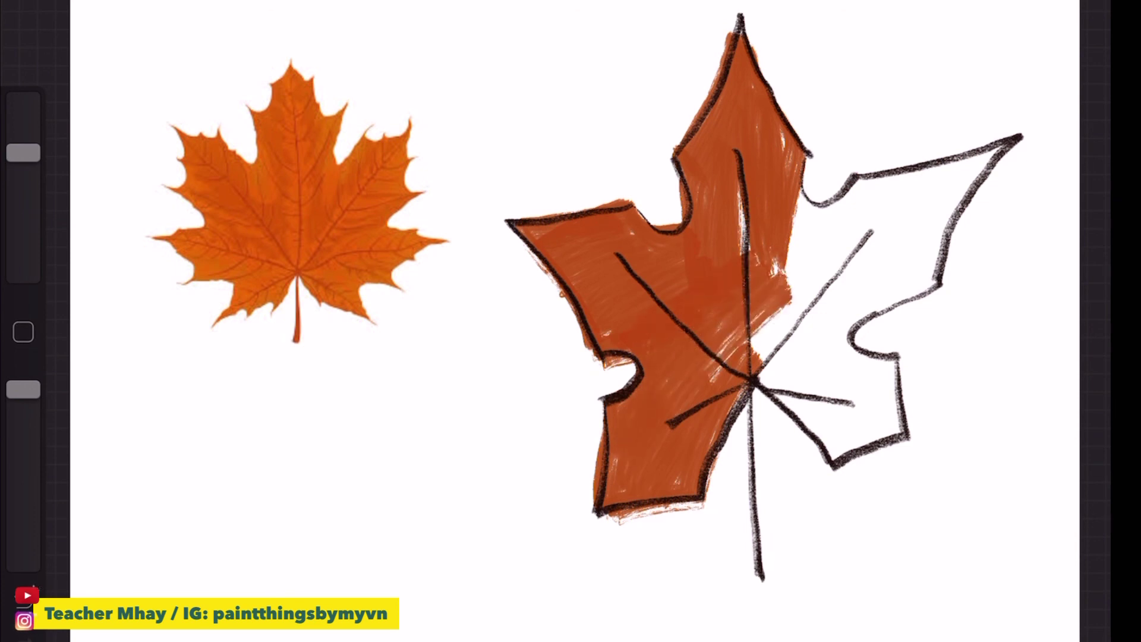
{"action": "mouse_move", "coordinate": [714, 379]}
{"action": "left_mouse_down"}
{"action": "mouse_move", "coordinate": [789, 286]}
{"action": "mouse_move", "coordinate": [741, 179]}
{"action": "left_mouse_up"}
{"action": "mouse_move", "coordinate": [776, 144]}
{"action": "left_mouse_down"}
{"action": "mouse_move", "coordinate": [802, 174]}
{"action": "mouse_move", "coordinate": [794, 271]}
{"action": "left_mouse_up"}
- Paint orange right of the midrib and fill the right lobe to its tip
{"action": "left_click_drag", "start_coordinate": [803, 232], "coordinate": [870, 179]}
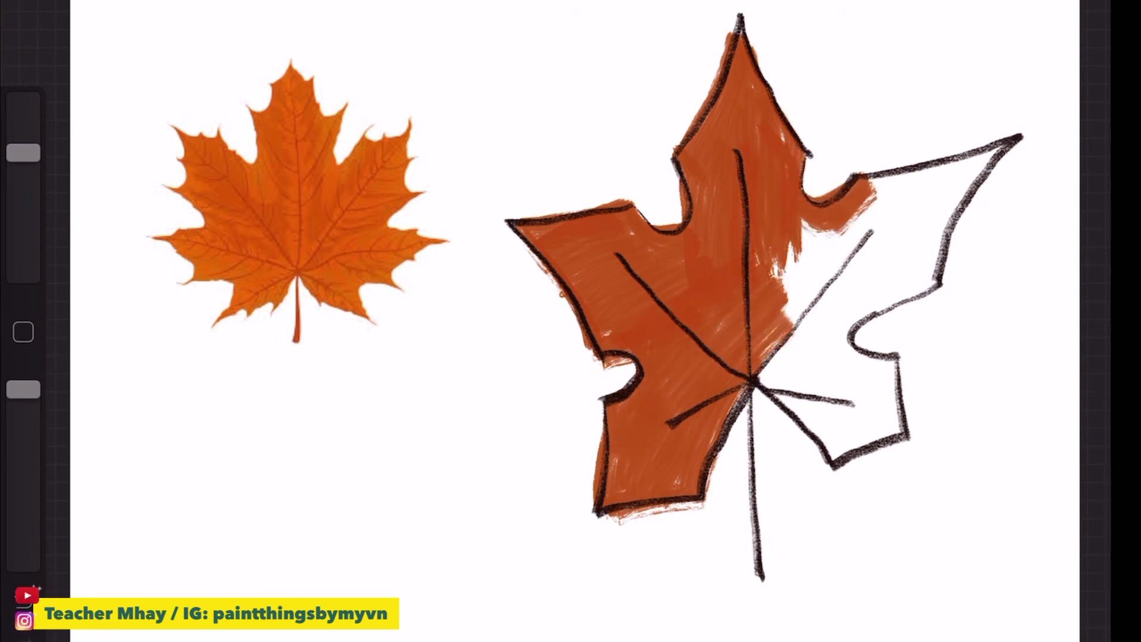
{"action": "left_click_drag", "start_coordinate": [776, 268], "coordinate": [865, 214]}
{"action": "left_click_drag", "start_coordinate": [767, 312], "coordinate": [891, 236]}
{"action": "mouse_move", "coordinate": [785, 348]}
{"action": "left_mouse_down"}
{"action": "mouse_move", "coordinate": [909, 259]}
{"action": "mouse_move", "coordinate": [918, 277]}
{"action": "left_mouse_up"}
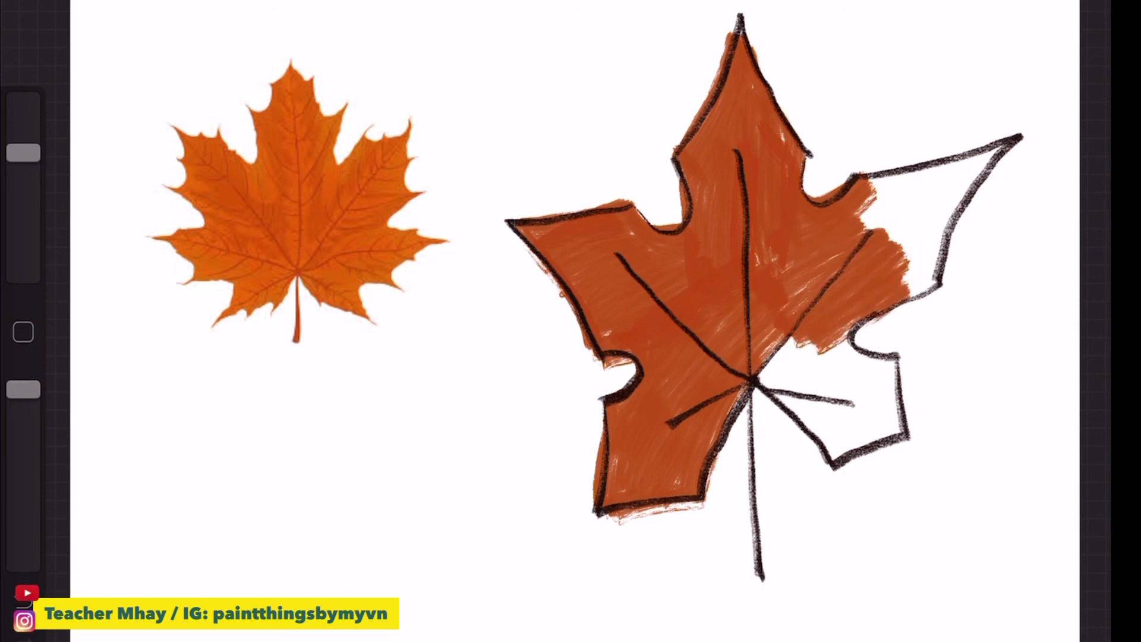
{"action": "mouse_move", "coordinate": [869, 321]}
{"action": "left_mouse_down"}
{"action": "mouse_move", "coordinate": [928, 276]}
{"action": "mouse_move", "coordinate": [1008, 143]}
{"action": "mouse_move", "coordinate": [875, 192]}
{"action": "left_mouse_up"}
{"action": "left_click_drag", "start_coordinate": [946, 170], "coordinate": [860, 227]}
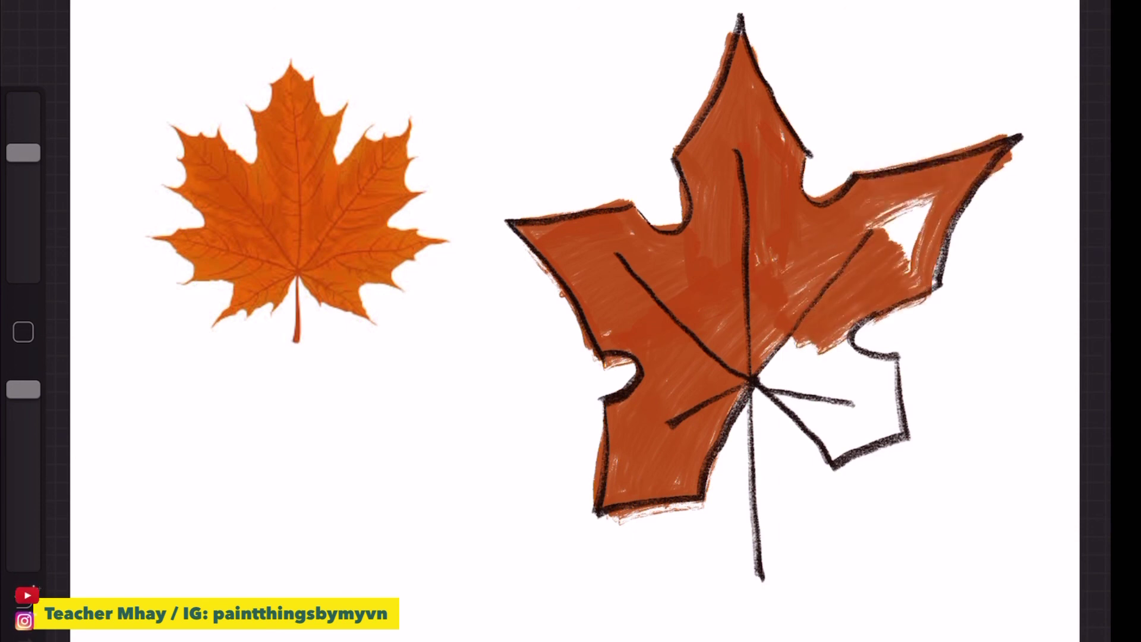
{"action": "mouse_move", "coordinate": [937, 192]}
{"action": "left_mouse_down"}
{"action": "mouse_move", "coordinate": [887, 245]}
{"action": "mouse_move", "coordinate": [900, 285]}
{"action": "left_mouse_up"}
- Fill the last white gaps in the lower-right lobe with orange
{"action": "mouse_move", "coordinate": [769, 335]}
{"action": "left_mouse_down"}
{"action": "mouse_move", "coordinate": [829, 460]}
{"action": "mouse_move", "coordinate": [910, 437]}
{"action": "mouse_move", "coordinate": [896, 353]}
{"action": "mouse_move", "coordinate": [843, 330]}
{"action": "mouse_move", "coordinate": [776, 388]}
{"action": "left_mouse_up"}
{"action": "mouse_move", "coordinate": [848, 352]}
{"action": "left_mouse_down"}
{"action": "mouse_move", "coordinate": [790, 410]}
{"action": "mouse_move", "coordinate": [803, 429]}
{"action": "left_mouse_up"}
{"action": "mouse_move", "coordinate": [883, 375]}
{"action": "left_mouse_down"}
{"action": "mouse_move", "coordinate": [825, 437]}
{"action": "mouse_move", "coordinate": [856, 432]}
{"action": "left_mouse_up"}
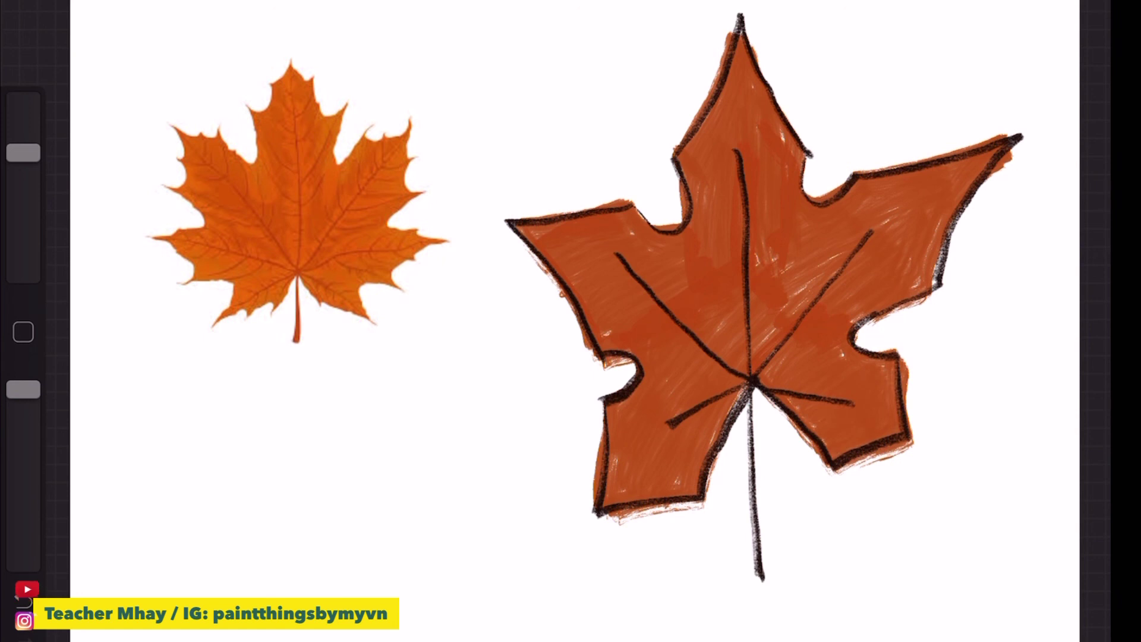